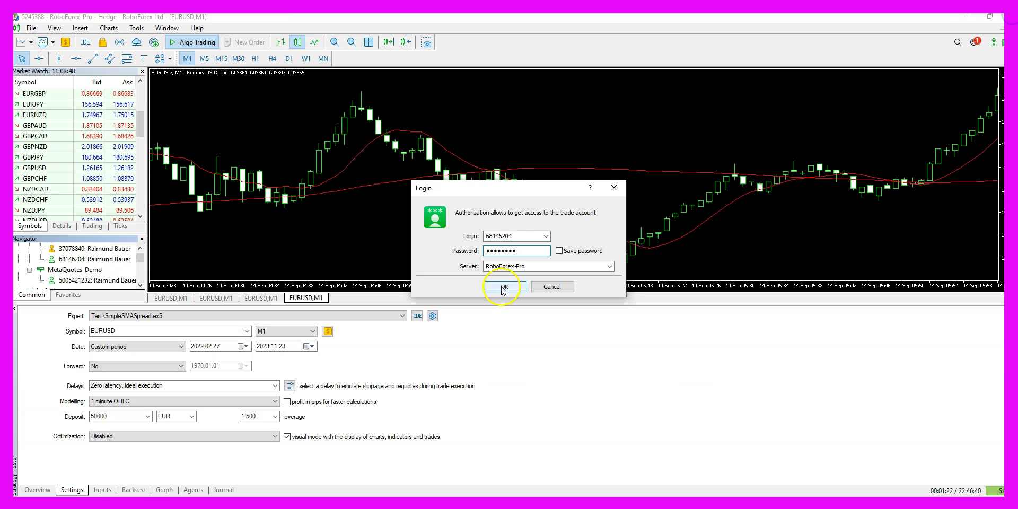
Confirm the trading account login and hide the Strategy Tester so the EURUSD chart fills the window
left_click(508, 290)
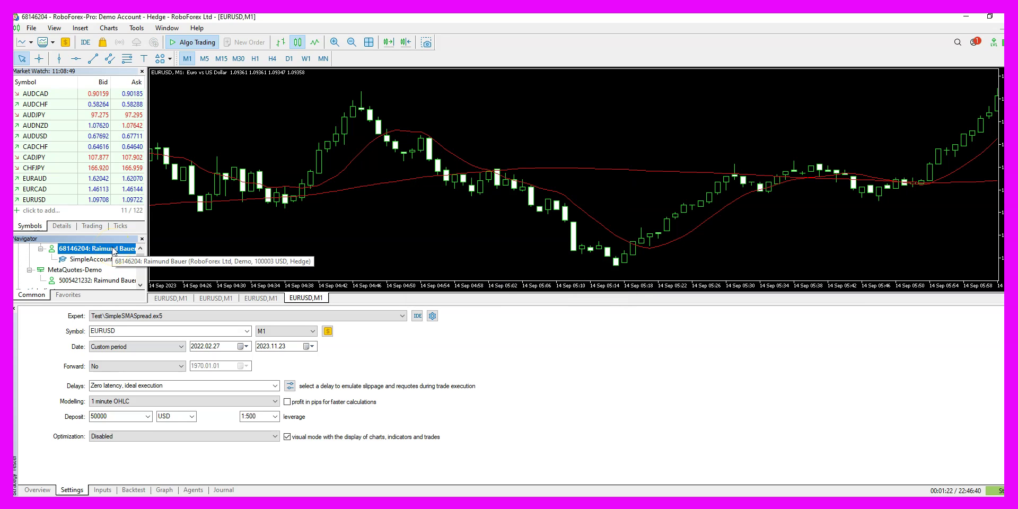
key("ctrl+r")
left_click(230, 259)
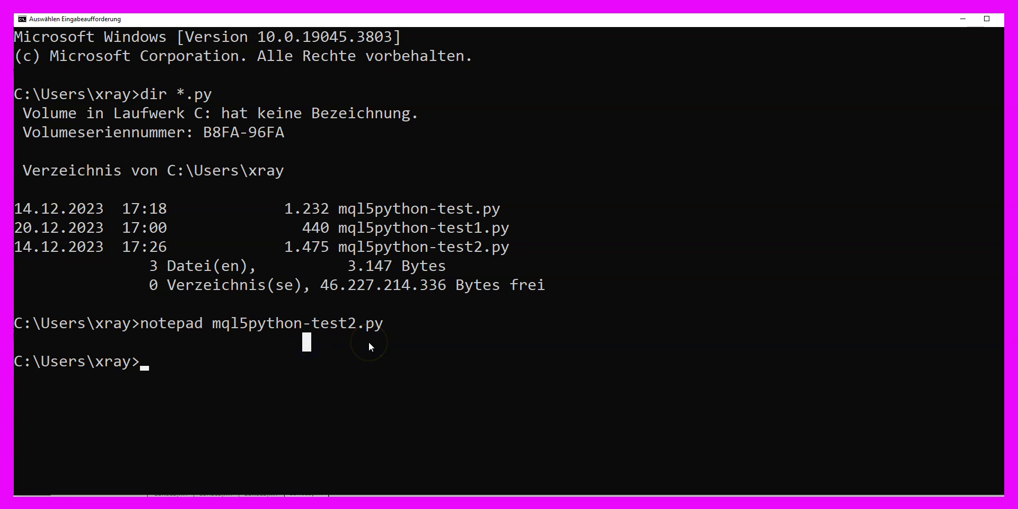
List the user folder, then activate the mql5python environment from mql5python\Scripts
type("dir")
key("Return")
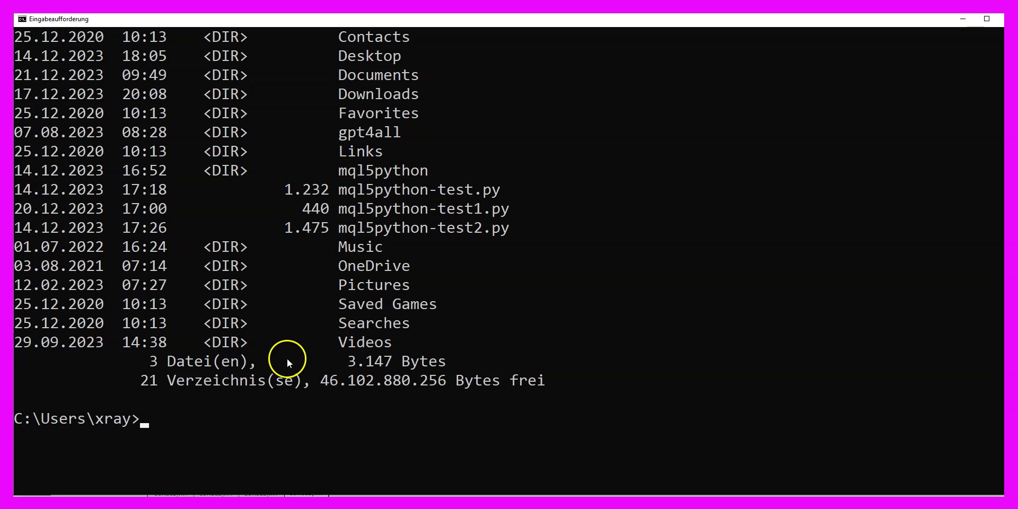
type("cd mql5python")
key("Return")
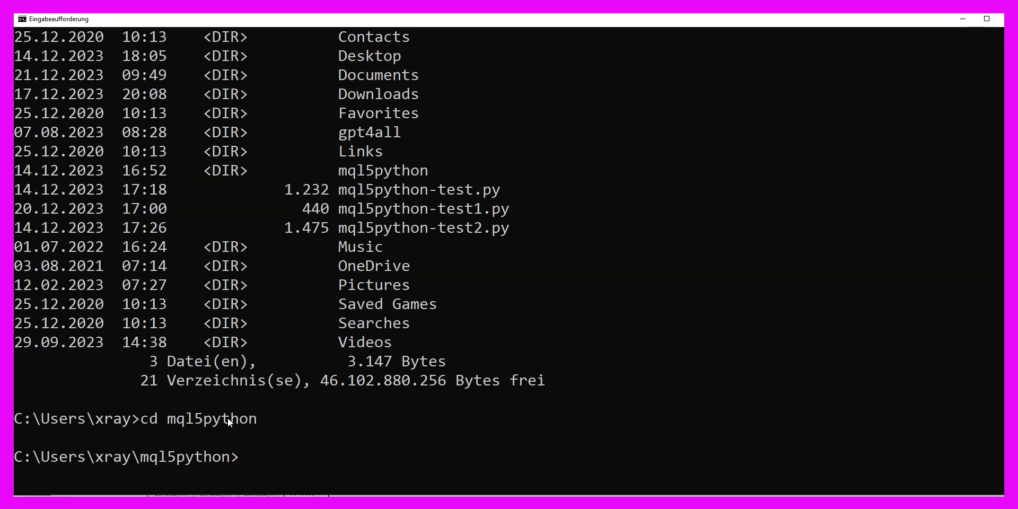
type("cd Scripts")
key("Return")
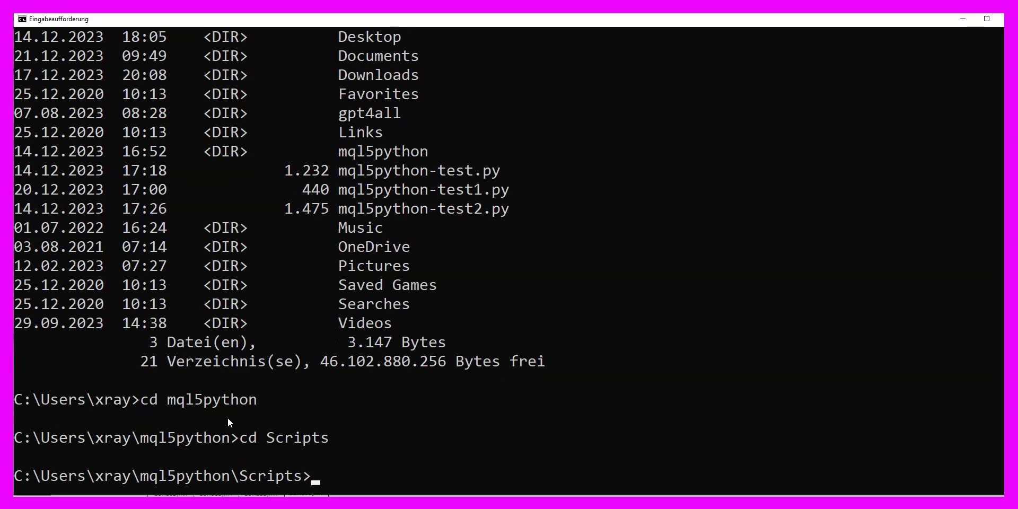
type("activate")
key("Return")
Go back up two folders to the user folder and switch to mql5python-test2.py in Notepad
scroll(438, 359, "down", 4)
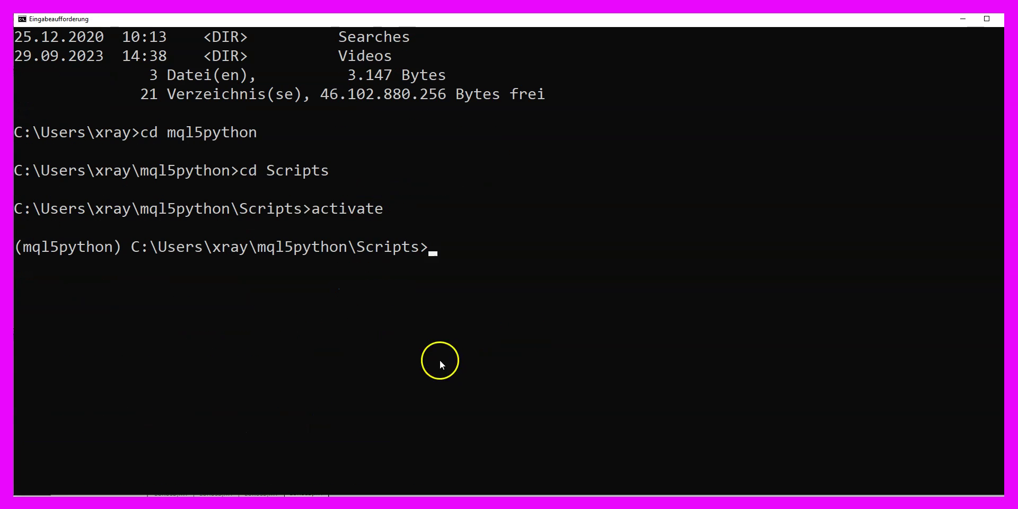
type("cd")
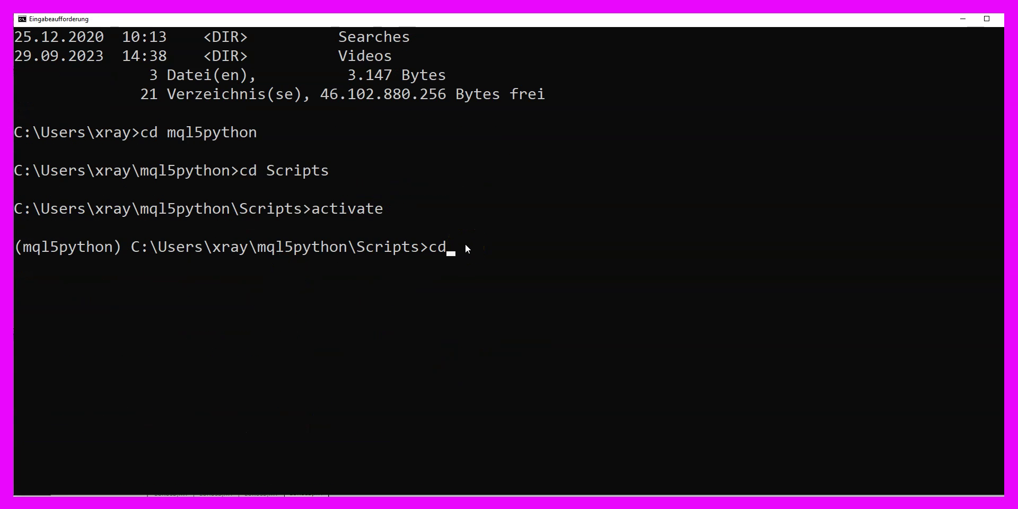
type(" ..")
key("Return")
type("cd ..")
key("Return")
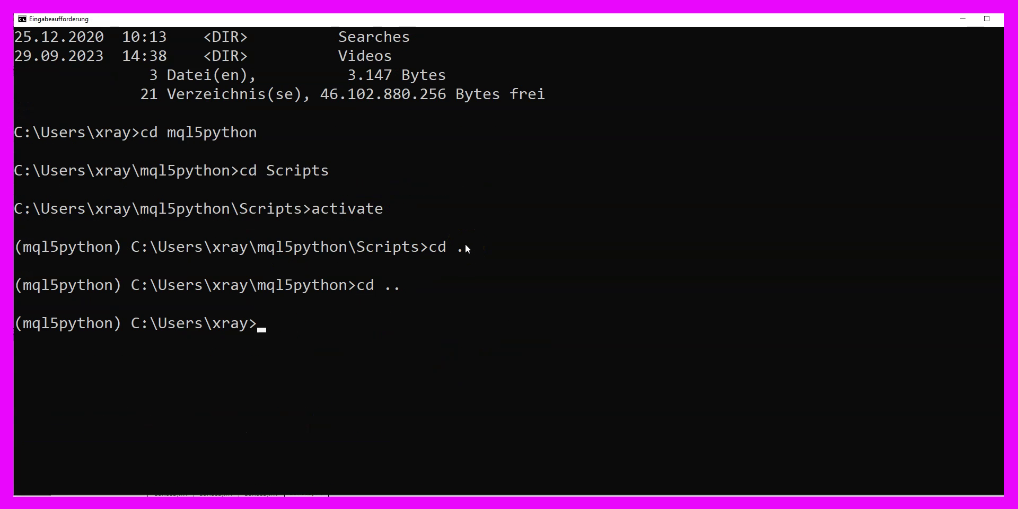
key("alt+Tab")
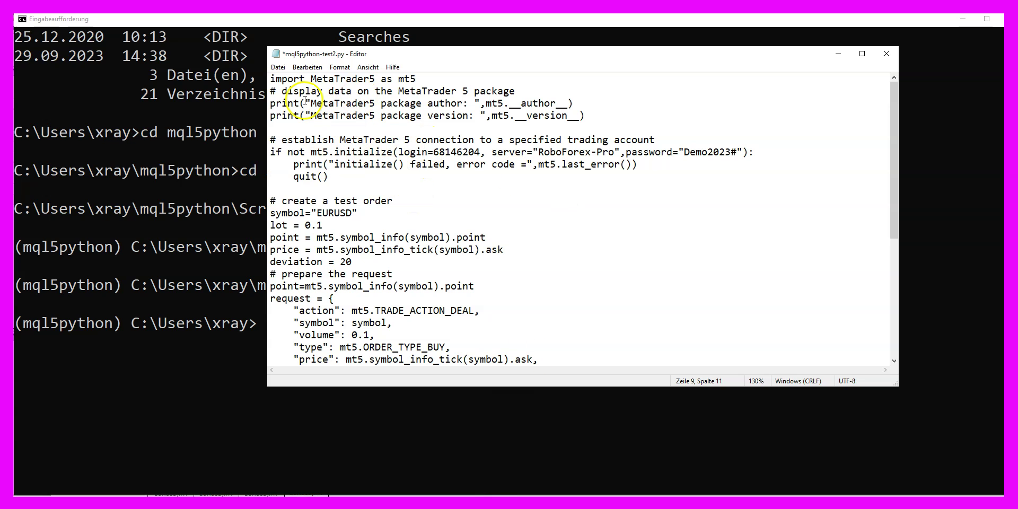
key("ctrl+shift+Home")
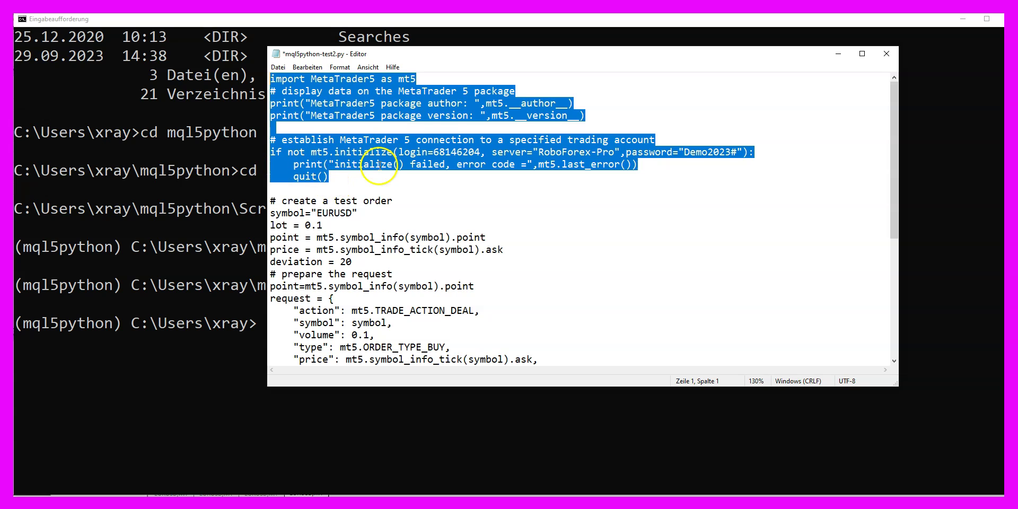
left_click_drag(270, 200, 524, 209)
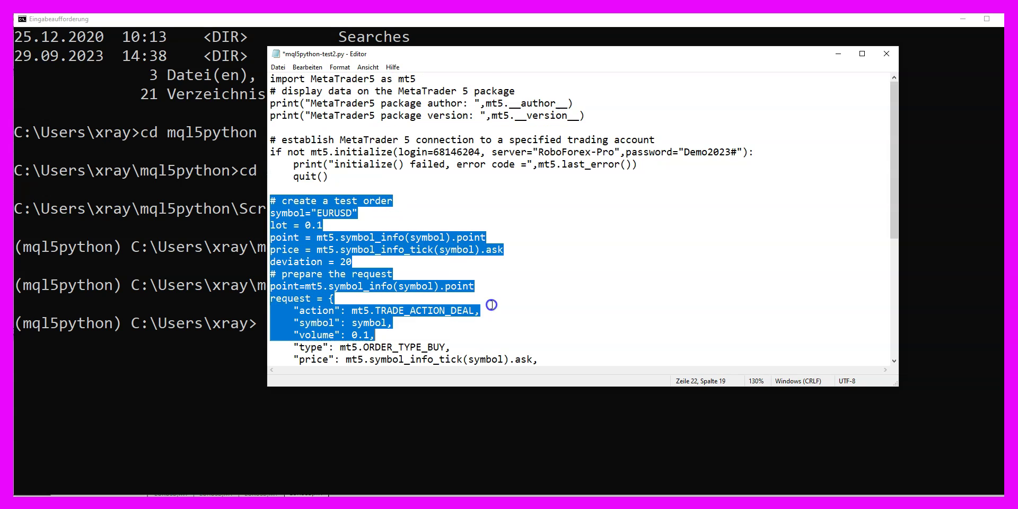
double_click(345, 212)
left_click(310, 226)
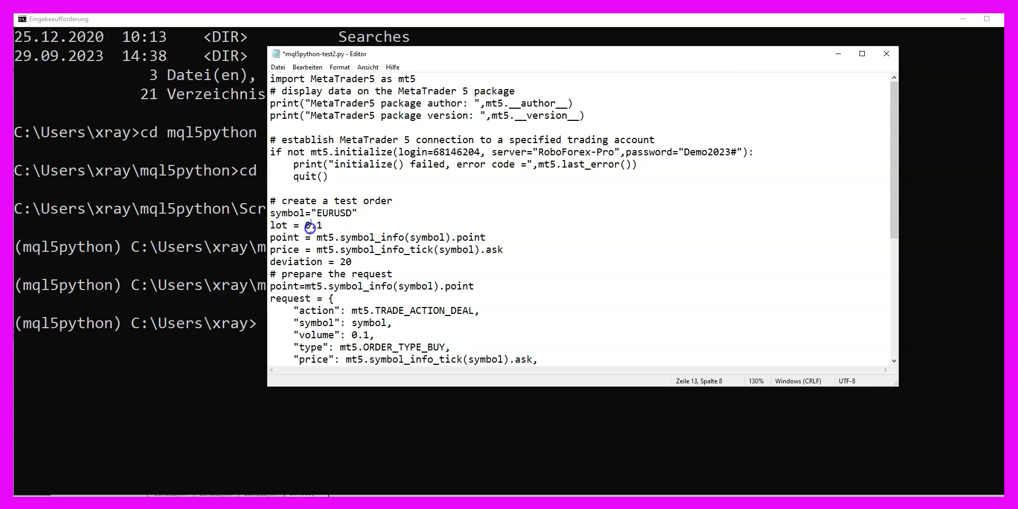
double_click(284, 238)
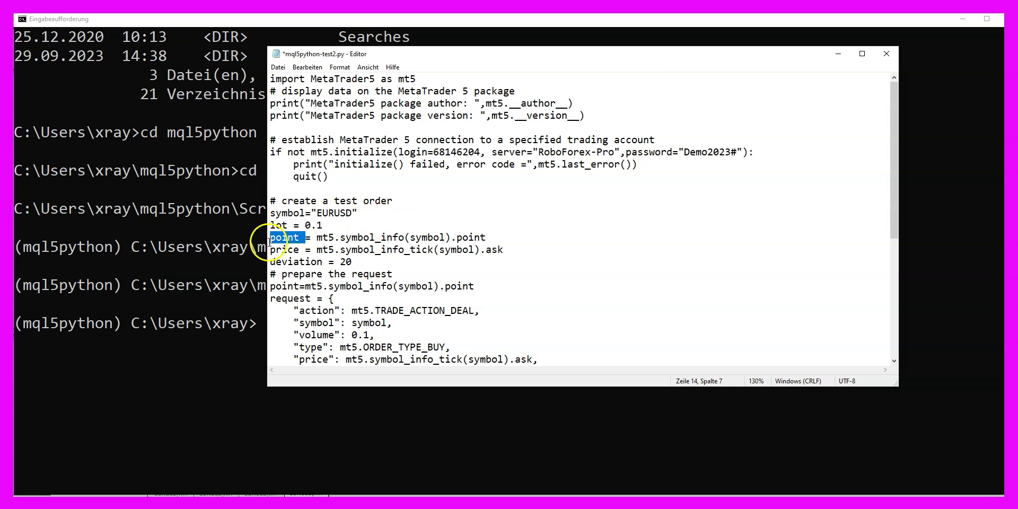
double_click(282, 249)
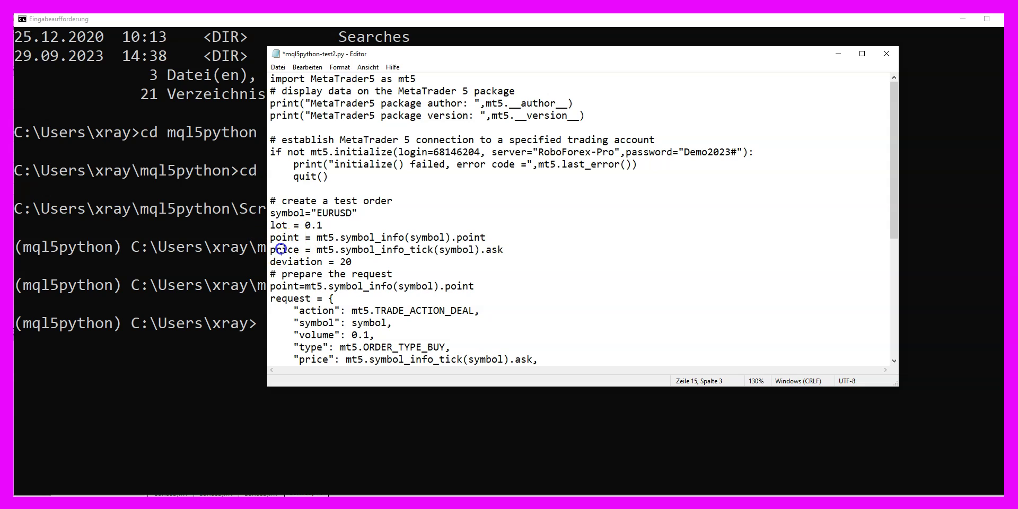
double_click(294, 262)
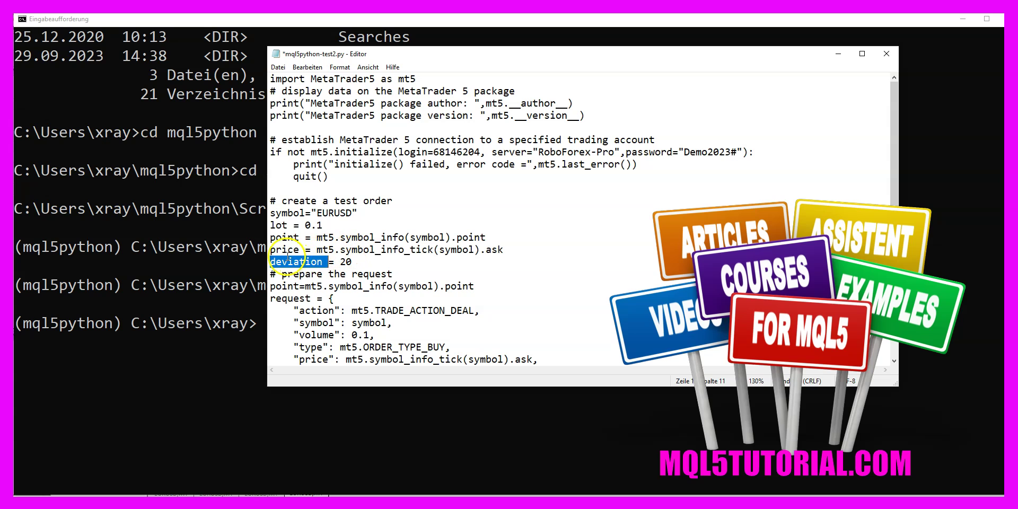
scroll(342, 252, "down", 1)
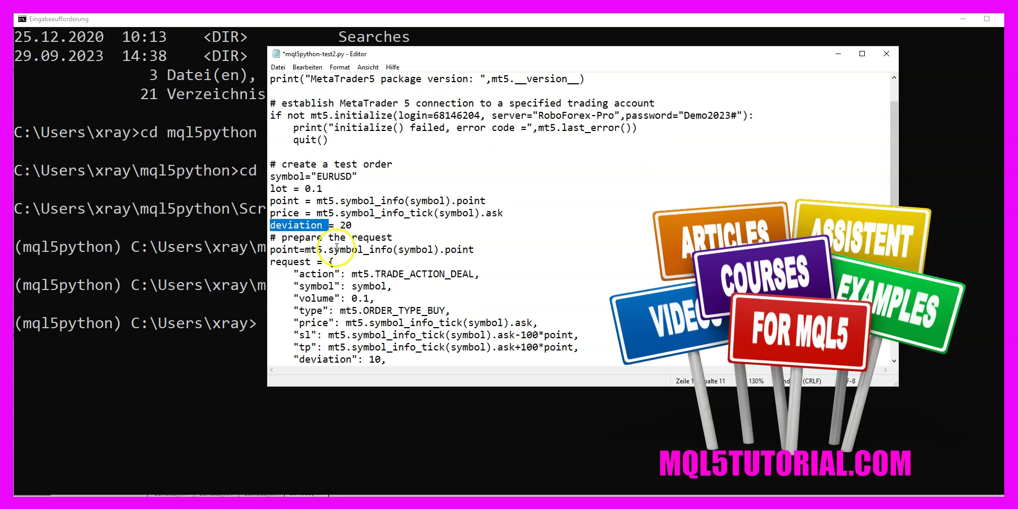
scroll(339, 248, "down", 1)
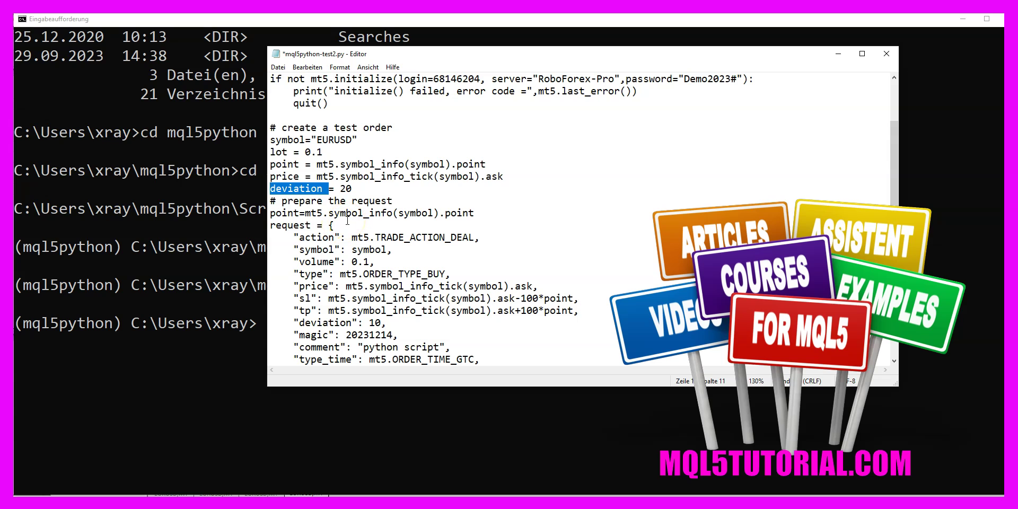
Highlight the request's TRADE_ACTION_DEAL action and its symbol field
key("Down")
key("Home")
key("shift+Down")
key("shift+Down")
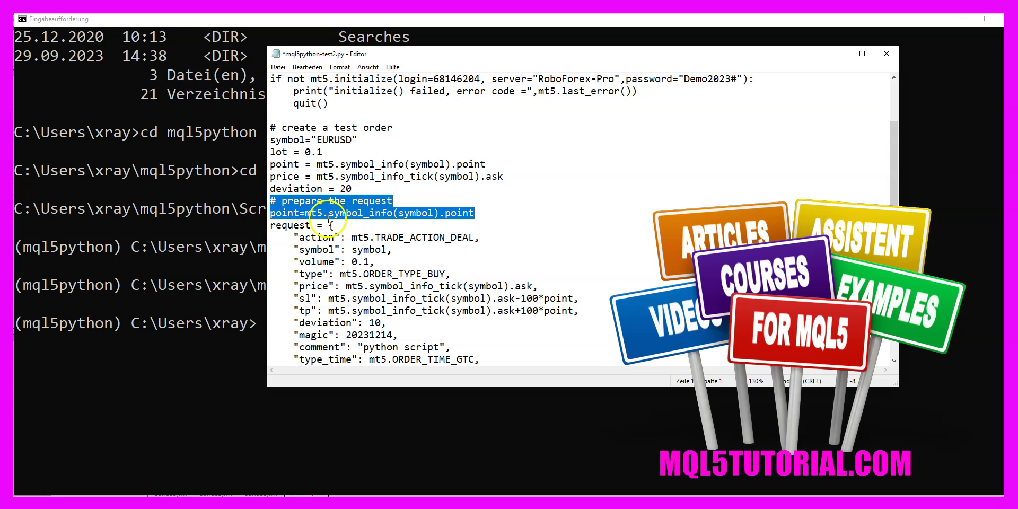
double_click(291, 226)
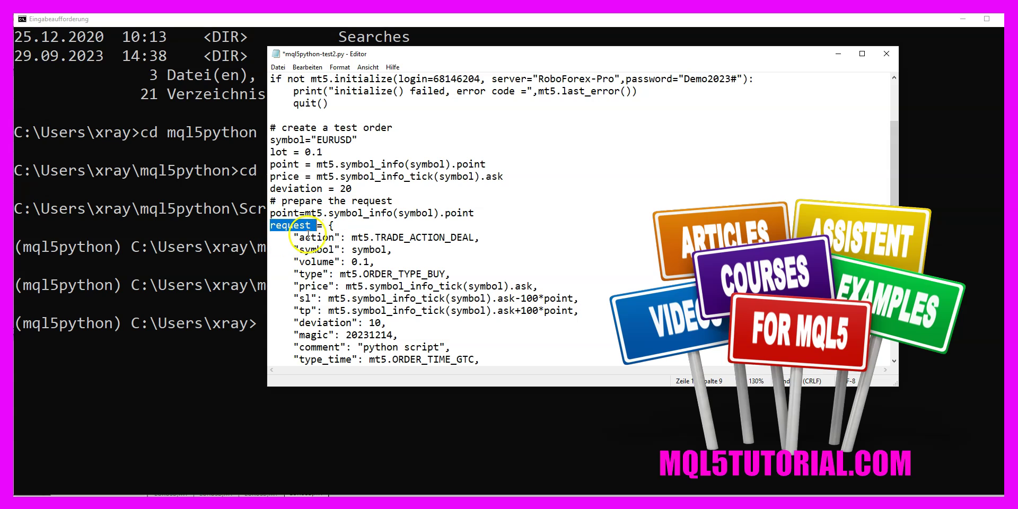
double_click(407, 239)
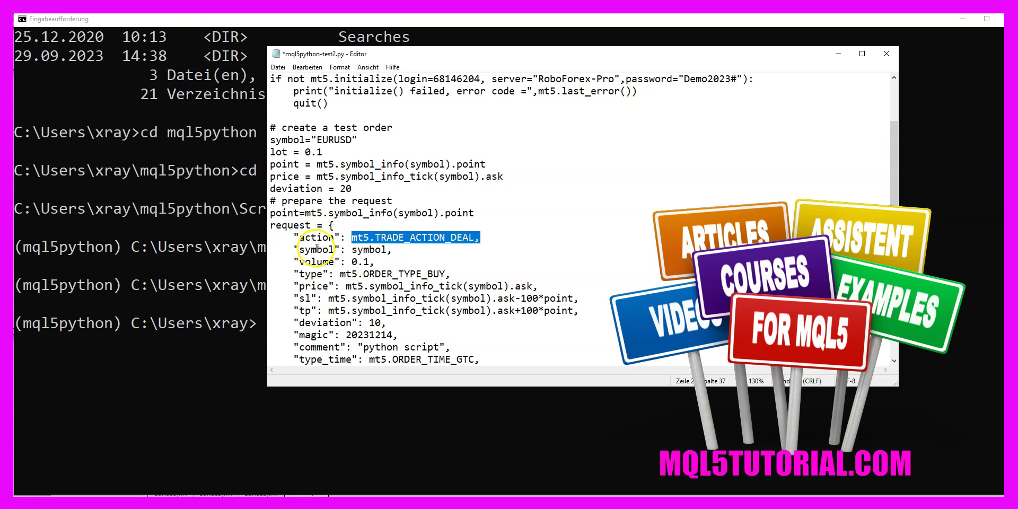
left_click_drag(294, 250, 351, 250)
double_click(383, 254)
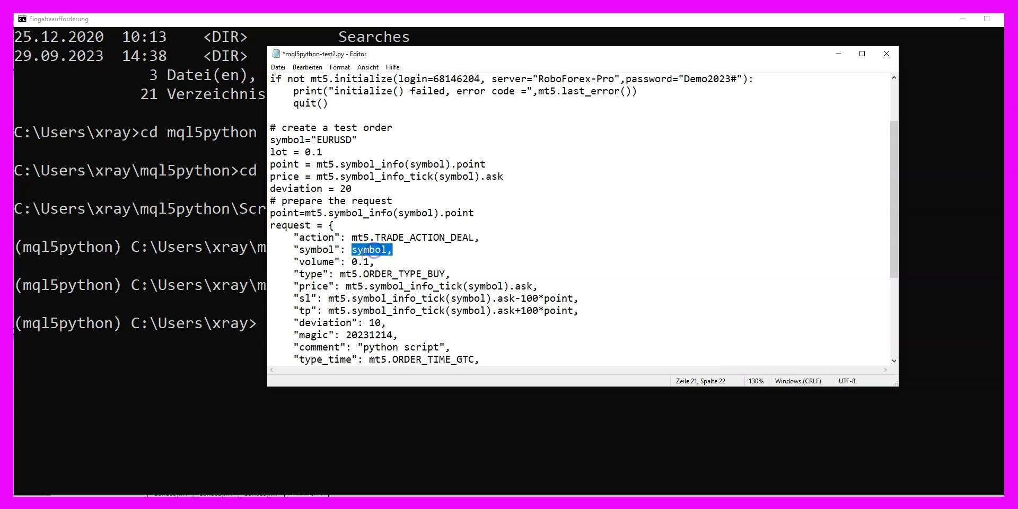
Highlight the 0.1 volume, ORDER_TYPE_BUY type, ask price and stop-loss/take-profit lines
left_click(318, 261)
double_click(317, 261)
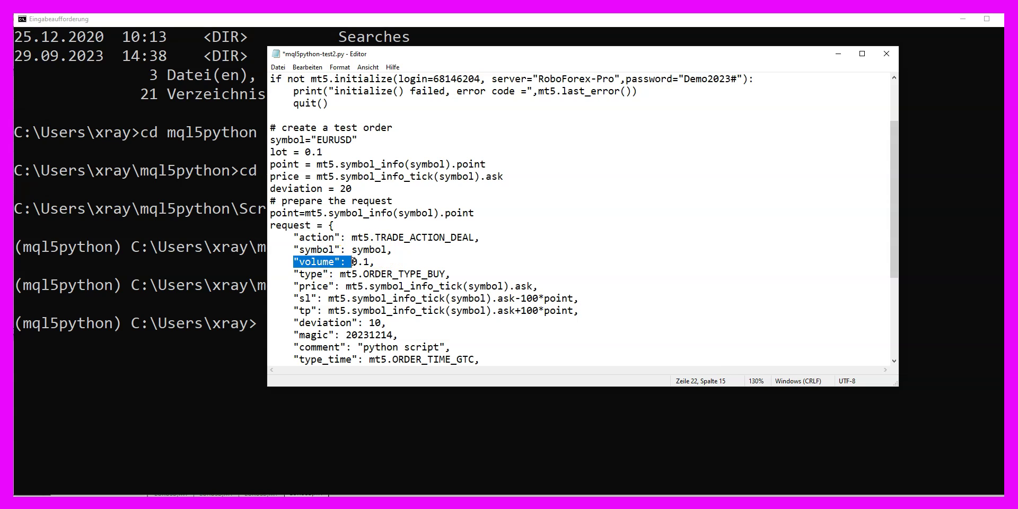
left_click(354, 262)
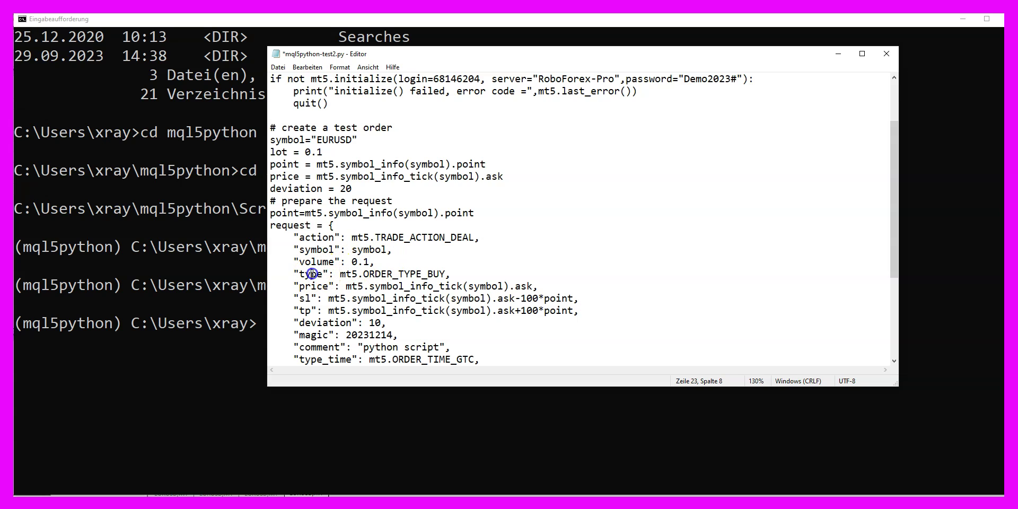
double_click(343, 273)
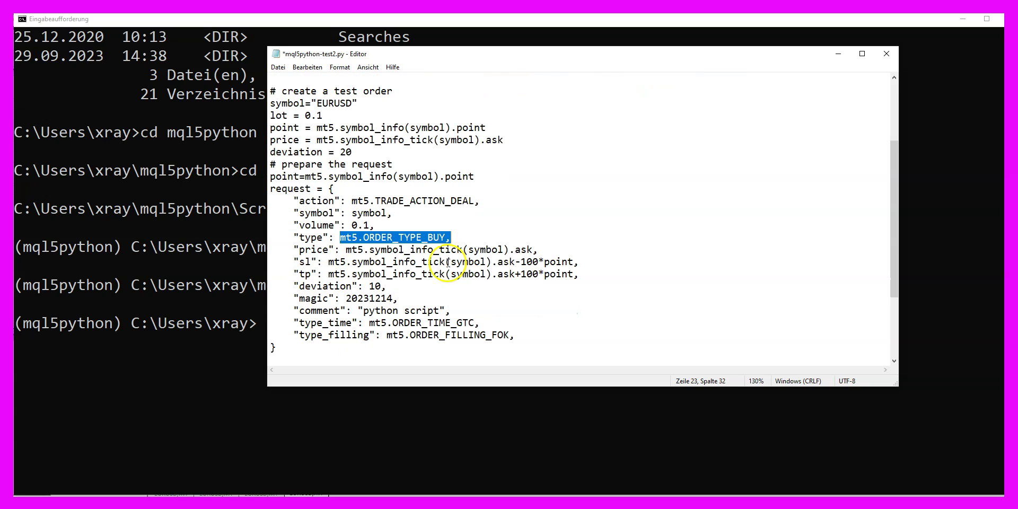
scroll(430, 274, "down", 1)
left_click_drag(295, 250, 346, 249)
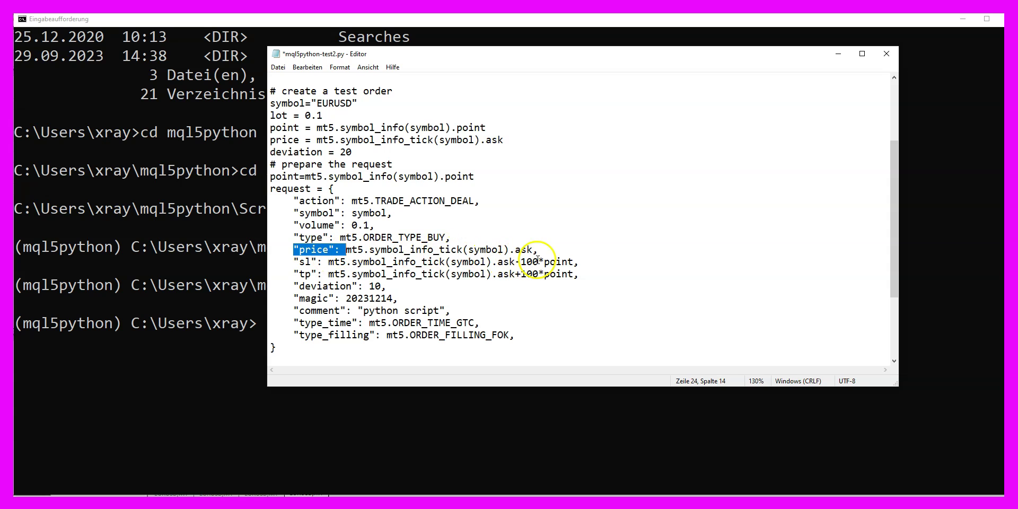
left_click_drag(463, 249, 538, 250)
left_click_drag(345, 268, 292, 262)
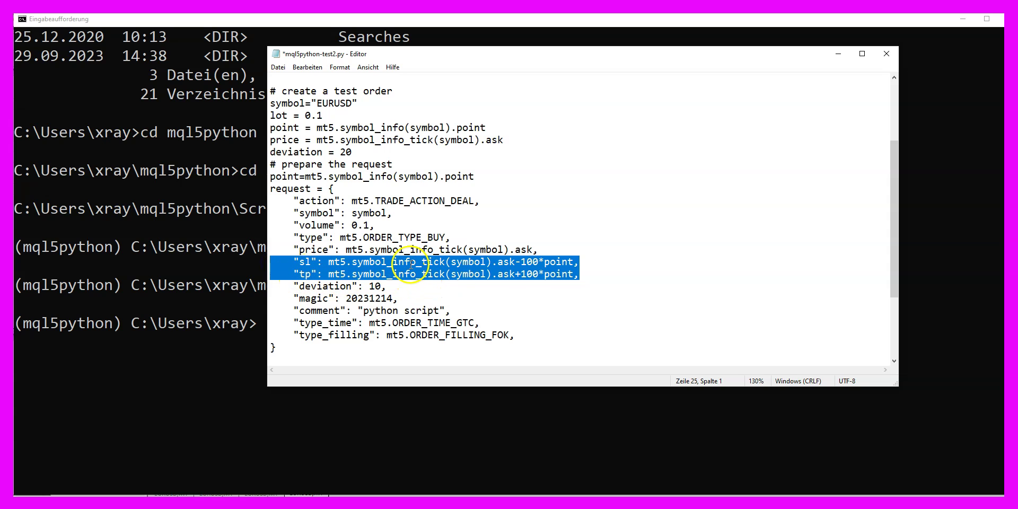
Highlight deviation 10, magic number 20231214 and the 'python script' comment
left_click_drag(294, 287, 370, 287)
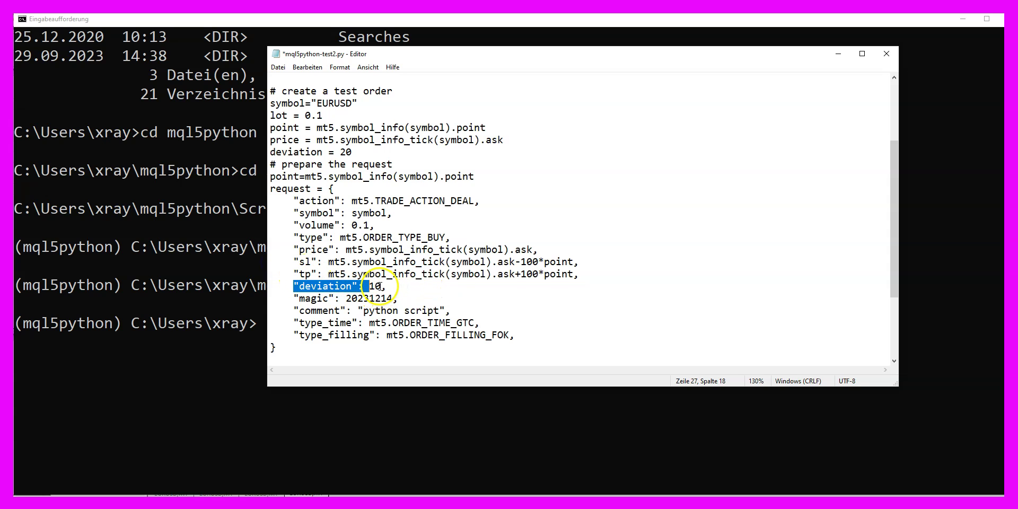
double_click(380, 287)
left_click_drag(293, 298, 346, 299)
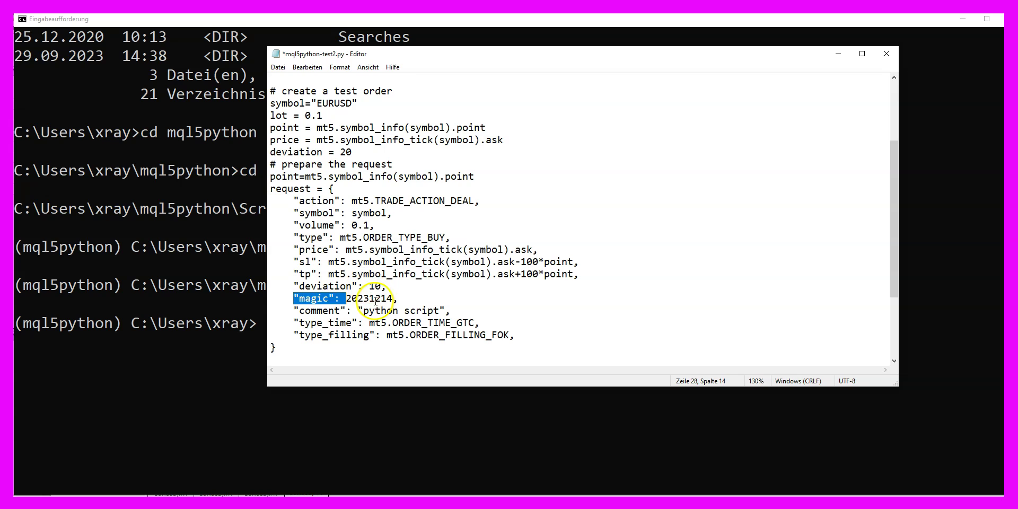
double_click(376, 299)
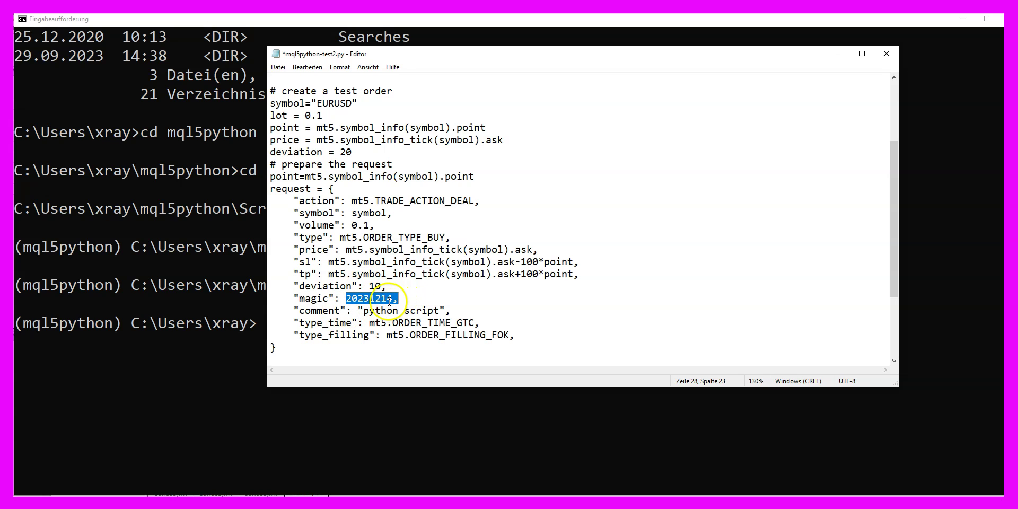
left_click(391, 299)
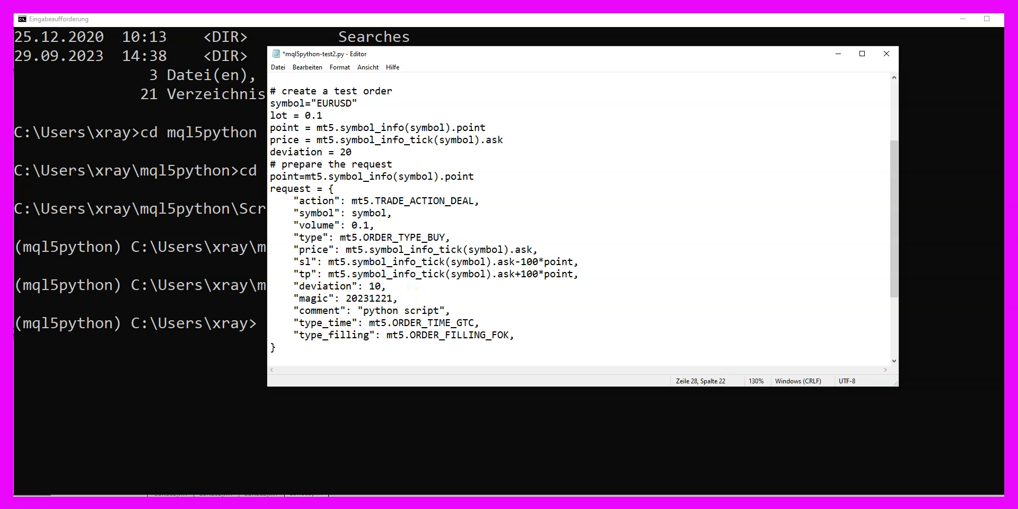
double_click(307, 311)
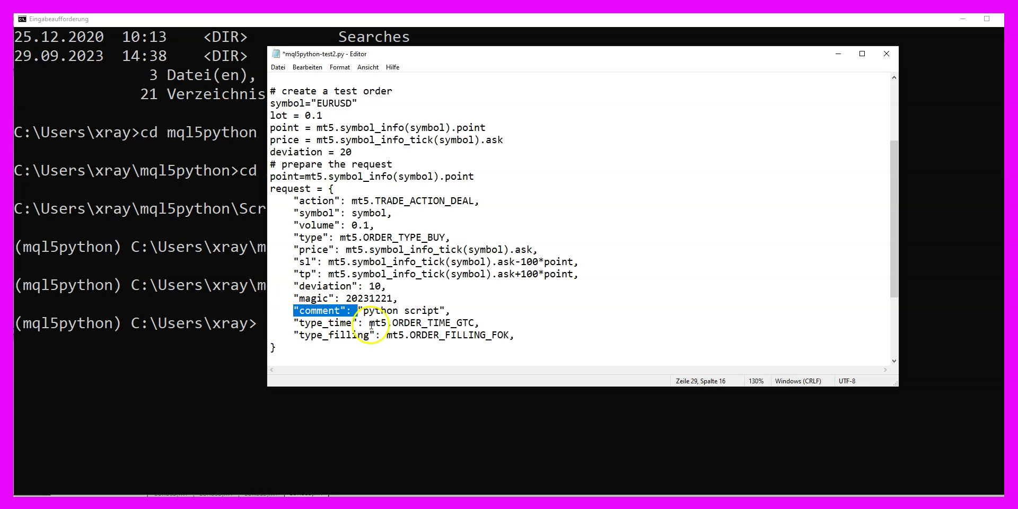
double_click(393, 311)
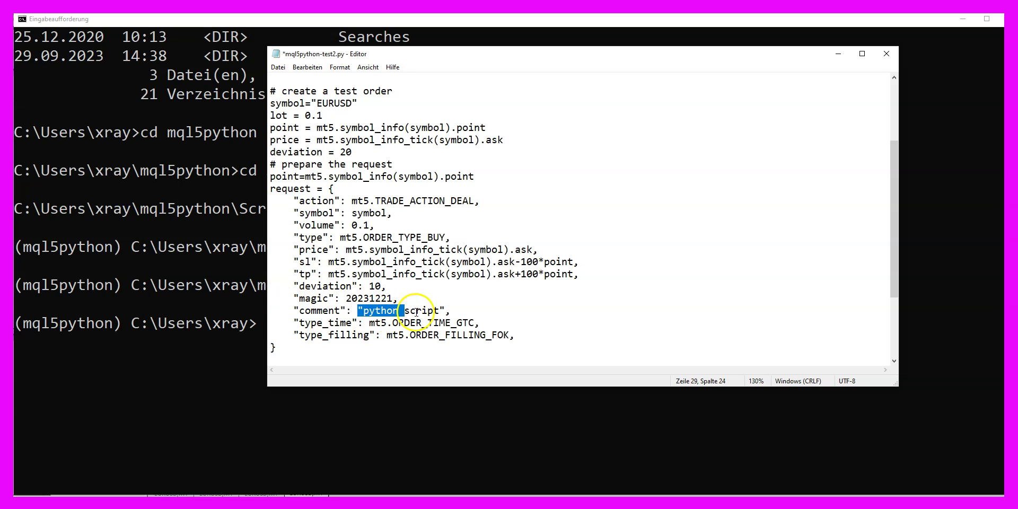
double_click(421, 311)
Highlight the GTC order time and FOK type_filling values
left_click(400, 322)
double_click(401, 322)
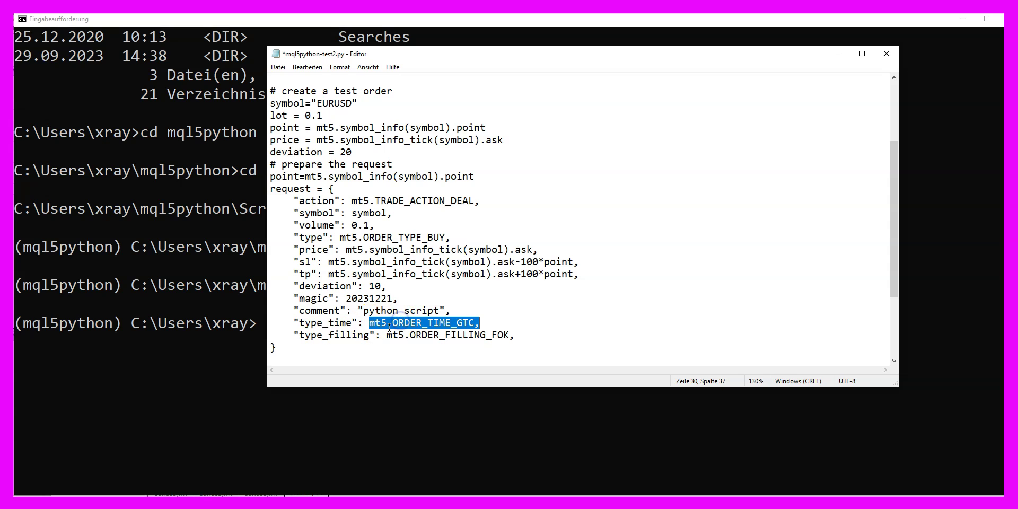
double_click(339, 333)
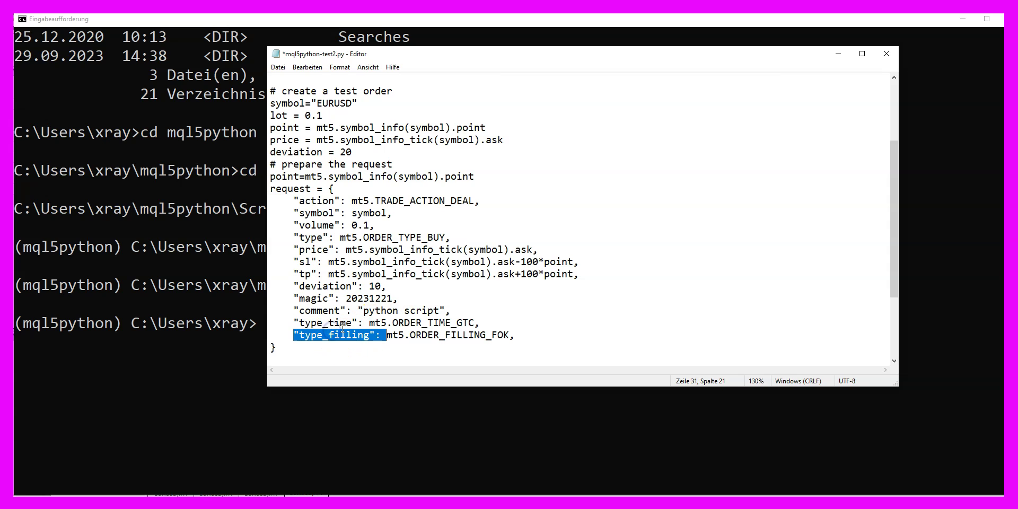
left_click(420, 334)
double_click(421, 334)
Select the order_check, print, order_send and mt5.shutdown() lines at the script's end
scroll(420, 335, "down", 2)
left_click_drag(351, 323, 270, 299)
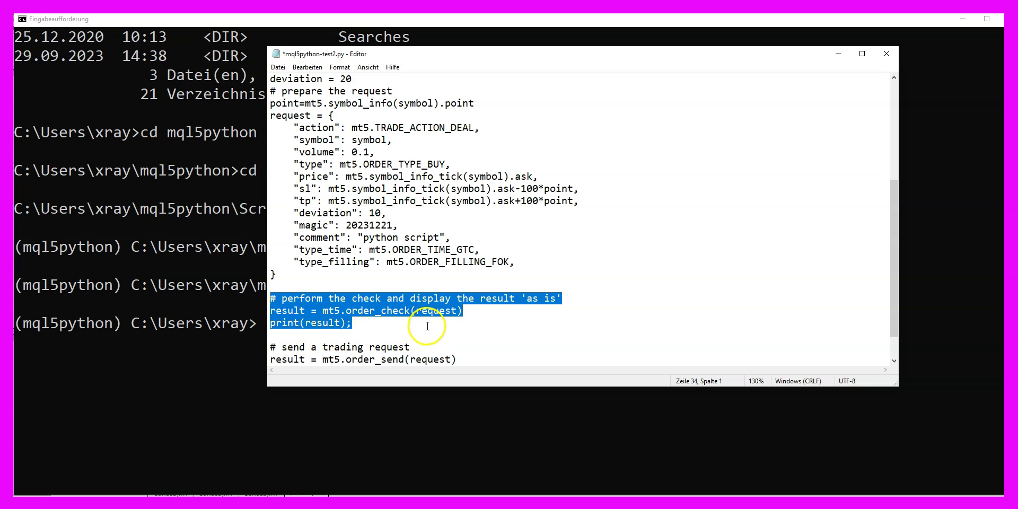
scroll(428, 326, "down", 1)
left_click_drag(458, 322, 271, 310)
left_click(367, 359)
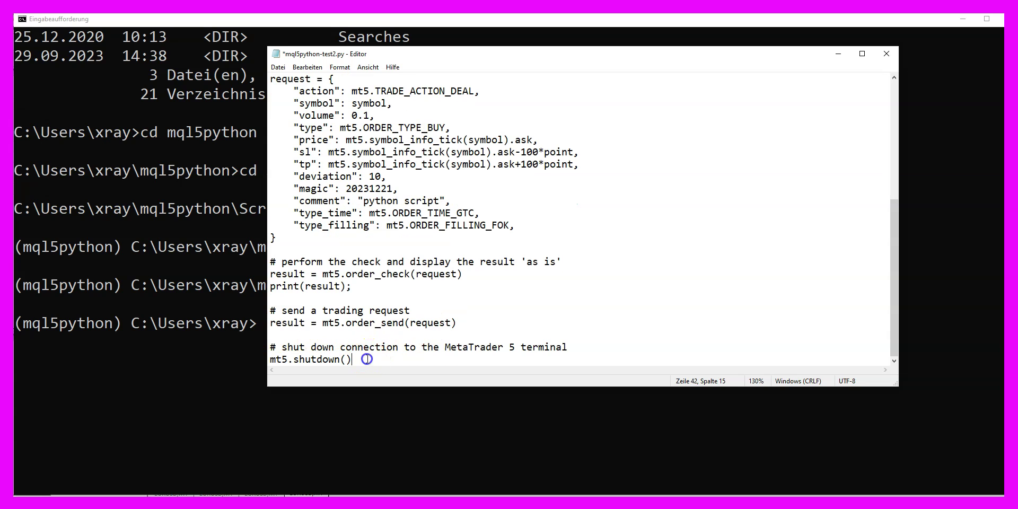
left_click_drag(366, 359, 274, 340)
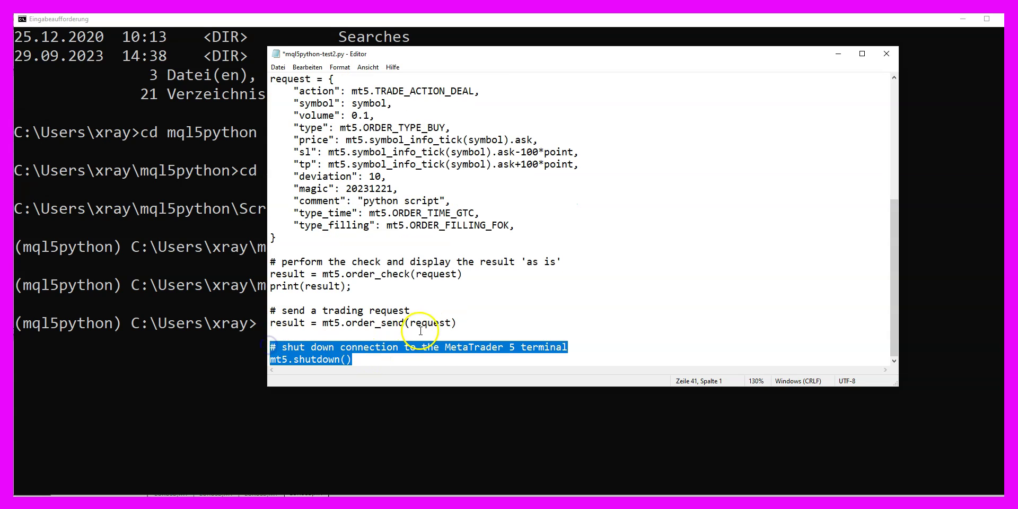
Minimize Notepad and run python mql5python-test2.py in the command prompt
left_click(530, 504)
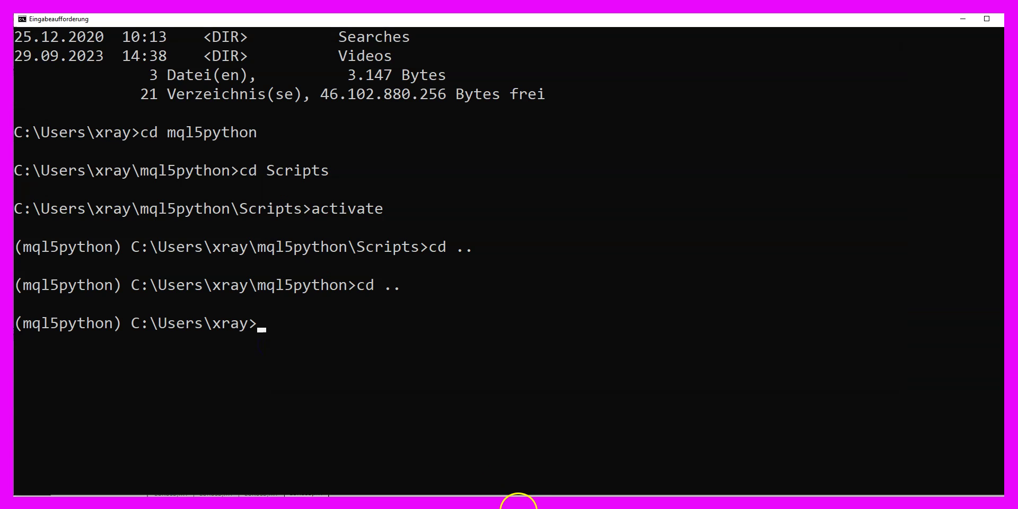
left_click(518, 504)
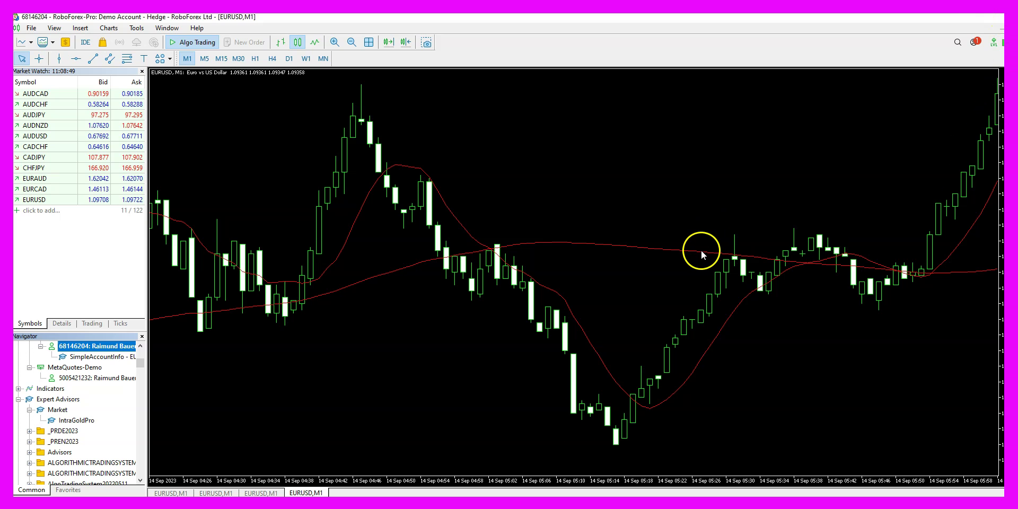
key("alt+Tab")
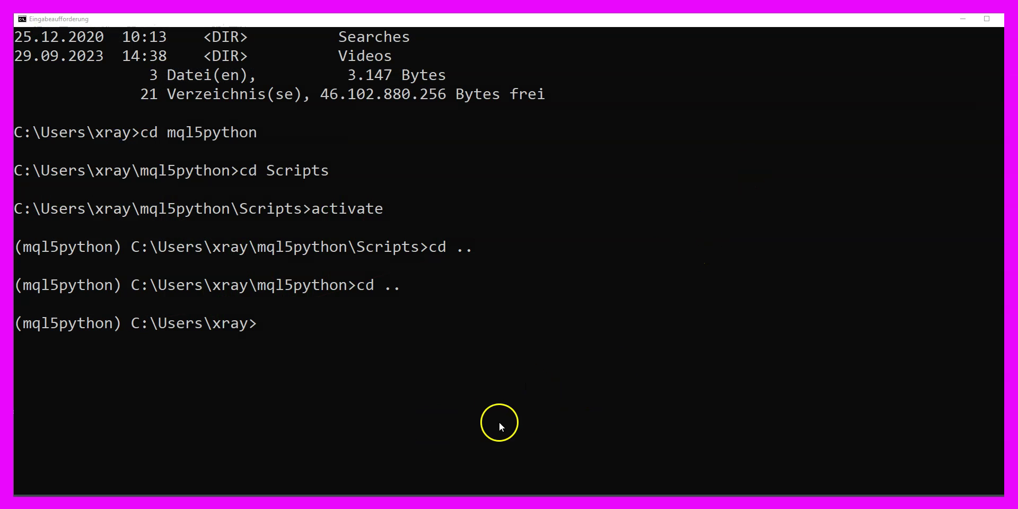
left_click(450, 345)
type("python mql5python-test2.py")
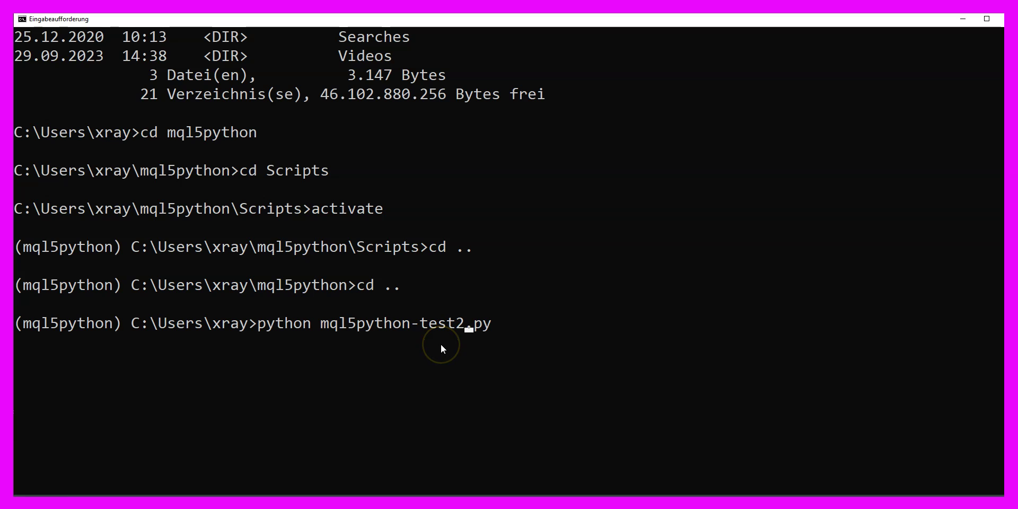
key("Return")
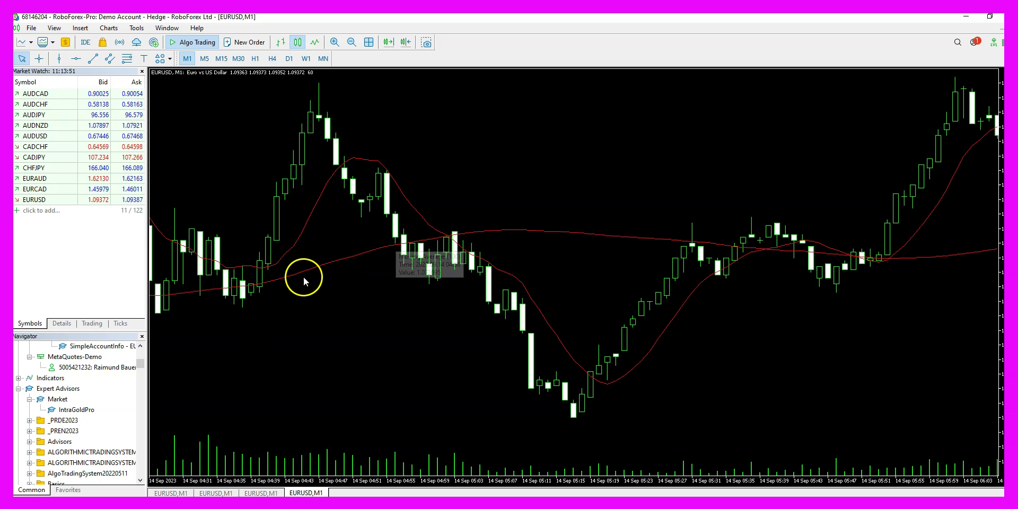
Show the Toolbox trading panel under the chart and rerun the order script in the console
left_click(54, 27)
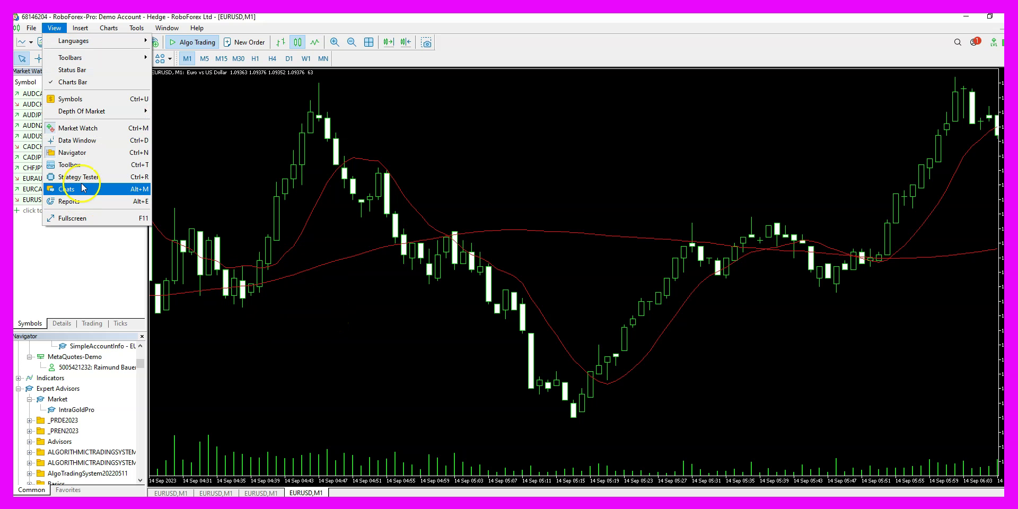
left_click(74, 165)
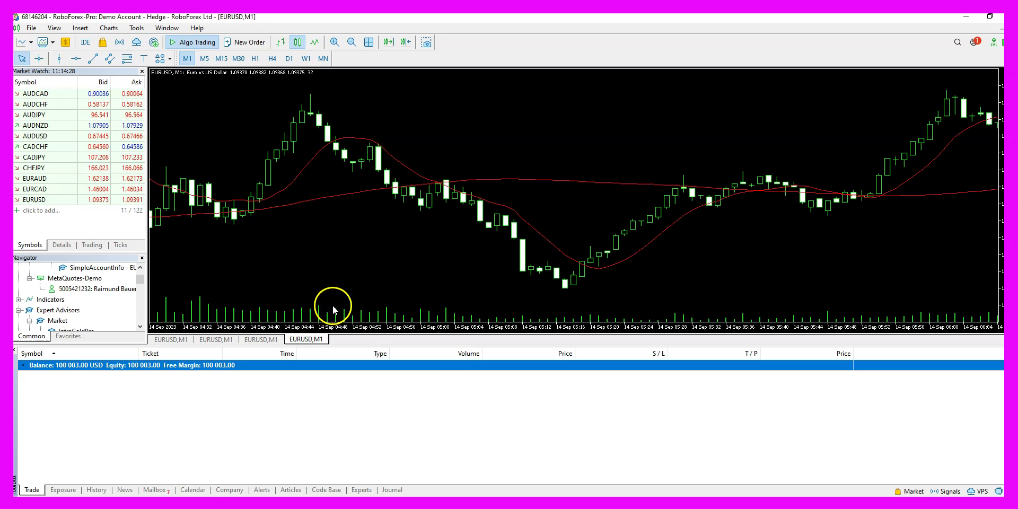
left_click(484, 504)
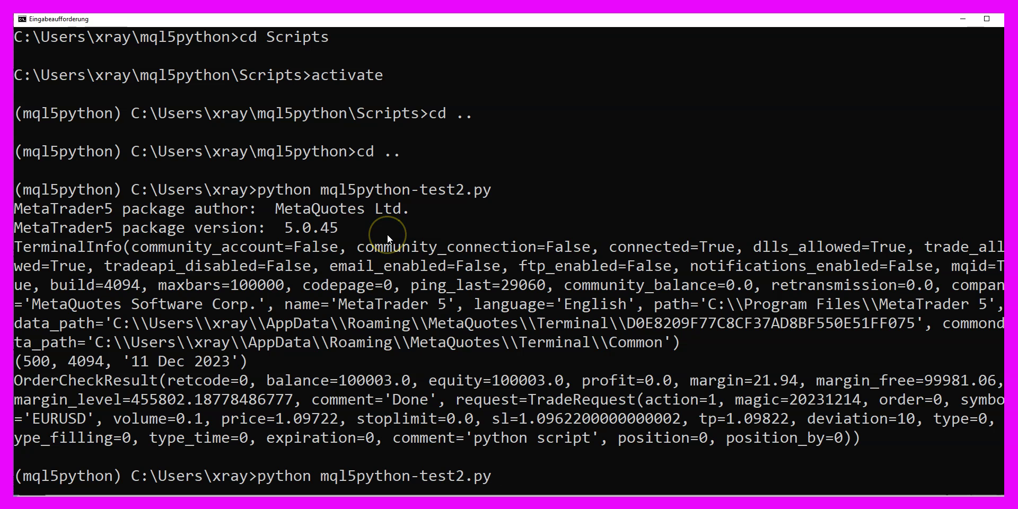
key("Return")
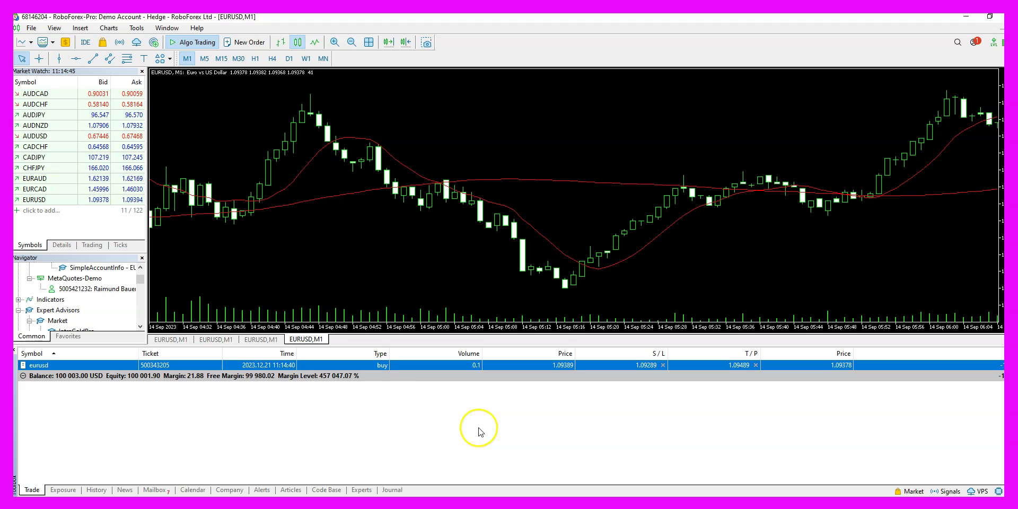
Add the Magic Number and Swap columns to the Trade tab position list
left_click(485, 503)
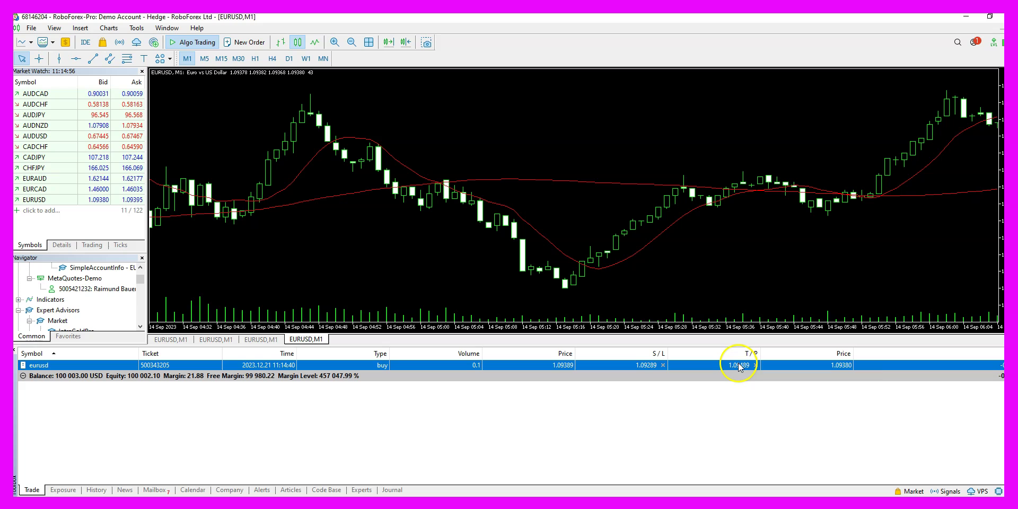
right_click(875, 365)
mouse_move(902, 344)
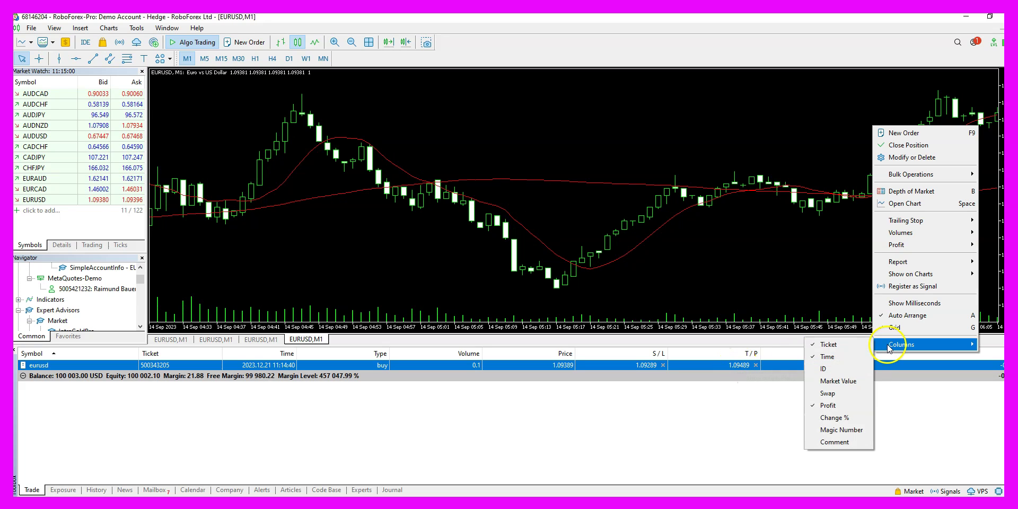
left_click(834, 439)
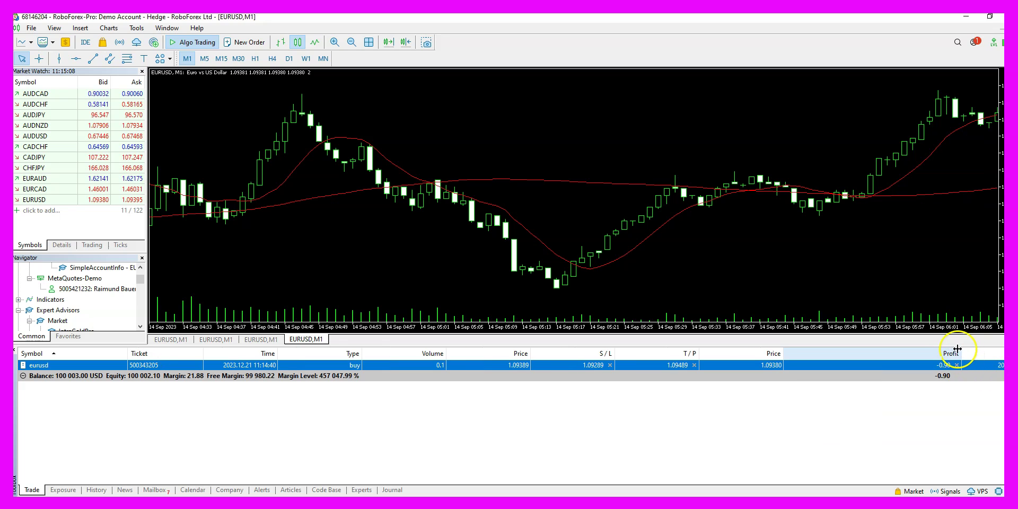
right_click(918, 374)
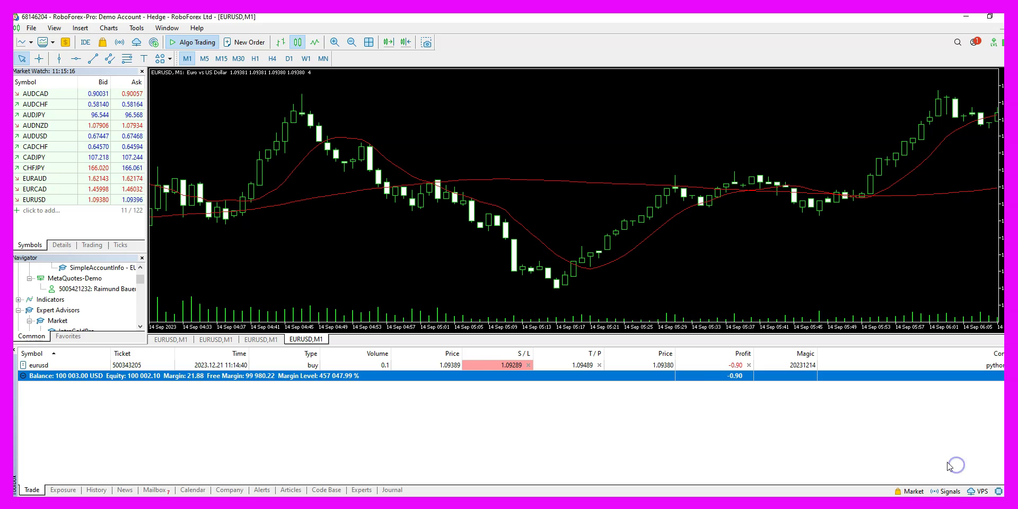
left_click(825, 365)
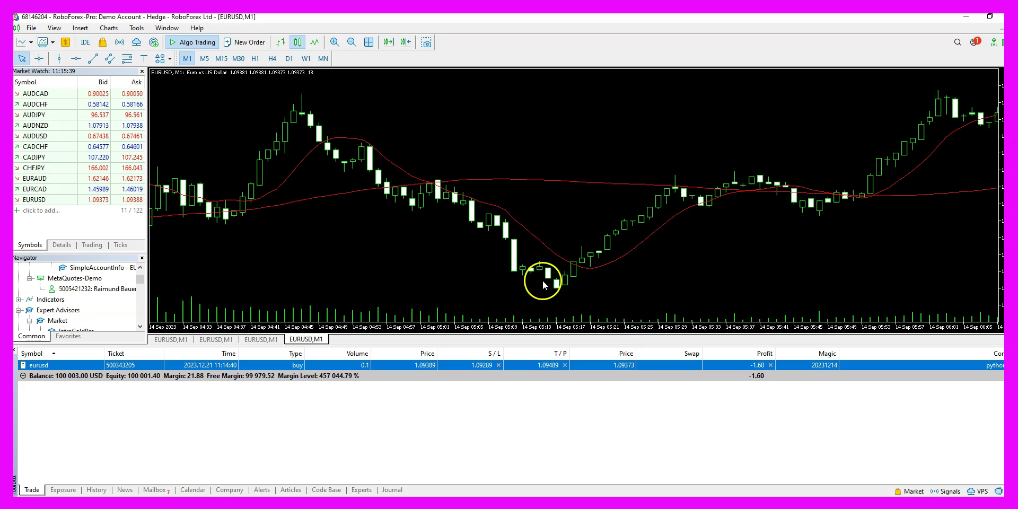
key("alt+Tab")
left_click(321, 71)
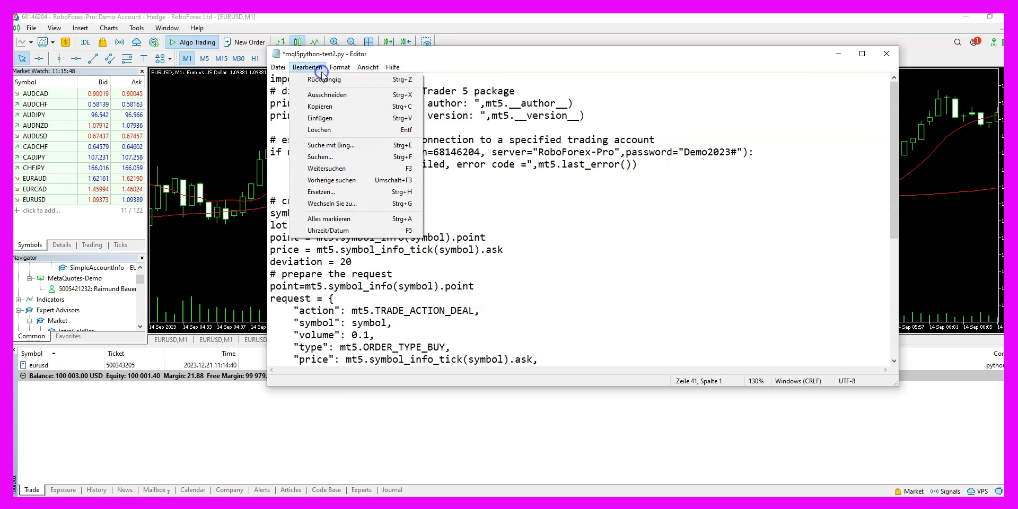
left_click(466, 68)
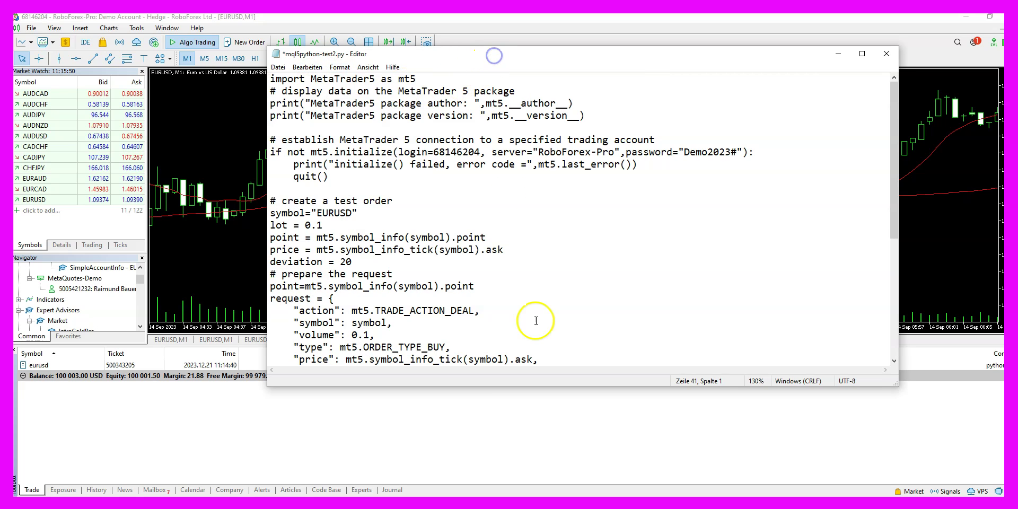
scroll(530, 321, "down", 6)
left_click(422, 361)
left_click_drag(422, 362, 249, 50)
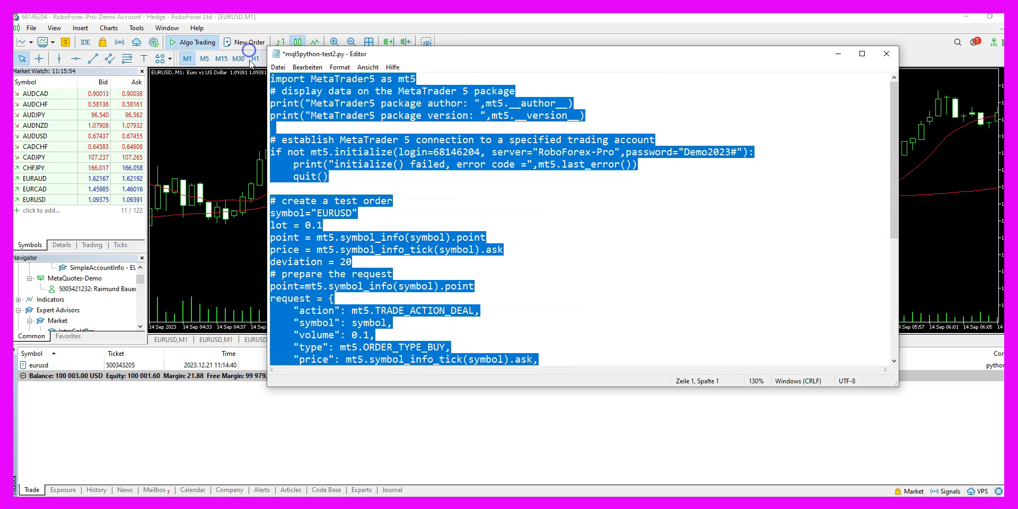
left_click(260, 266)
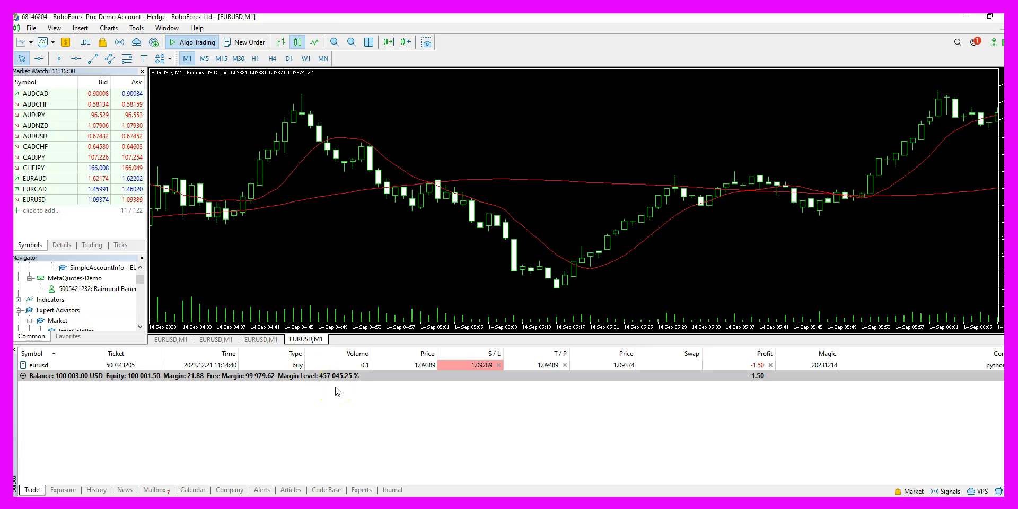
left_click(337, 402)
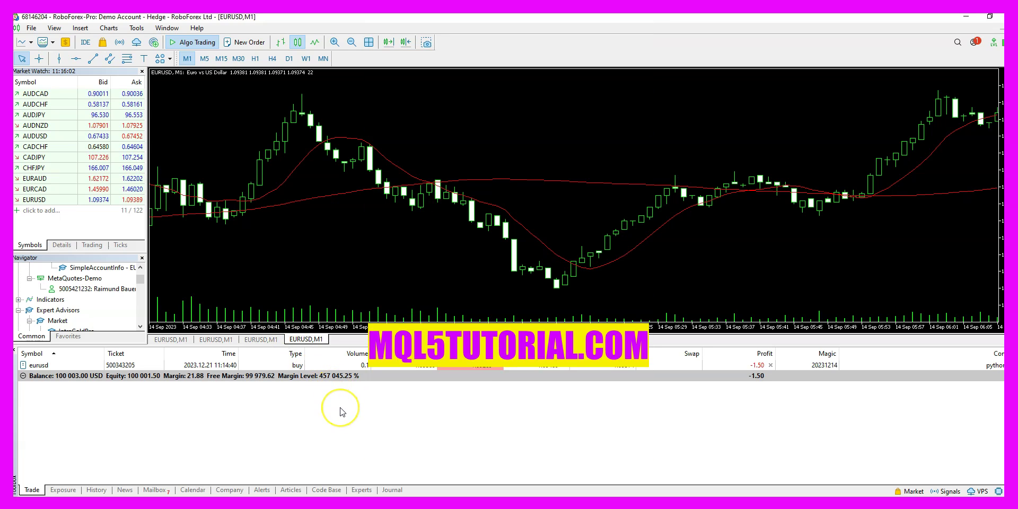